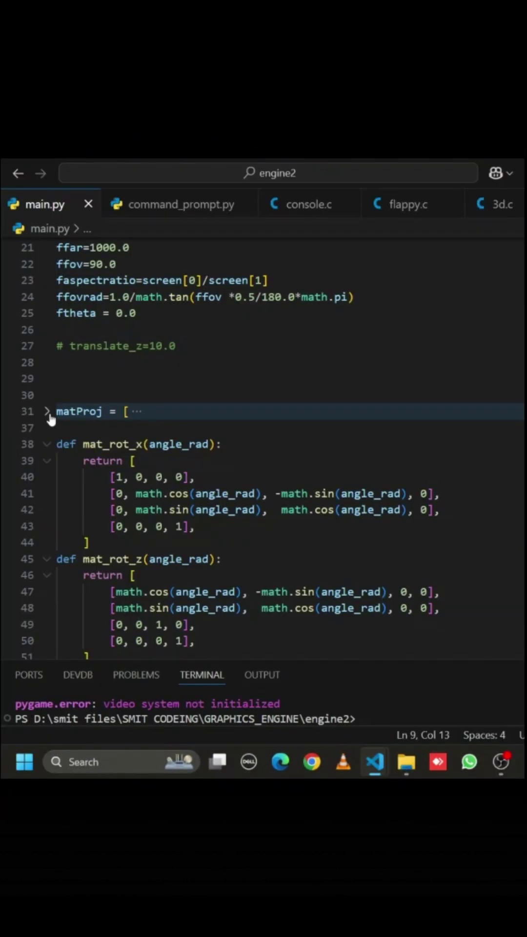
Dismiss the context menu and place the cursor on line 777 of main.py.
right_click(233, 388)
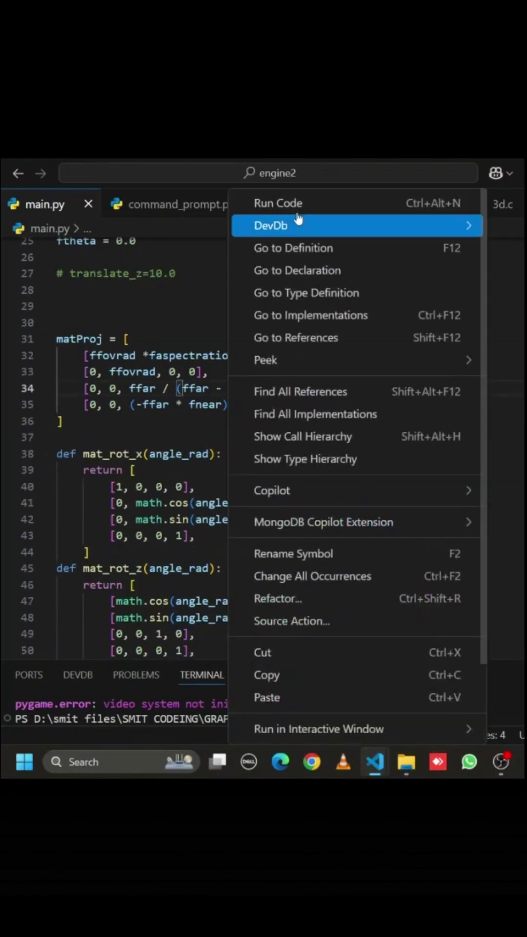
click(293, 205)
scroll(290, 440, down, 20)
click(290, 468)
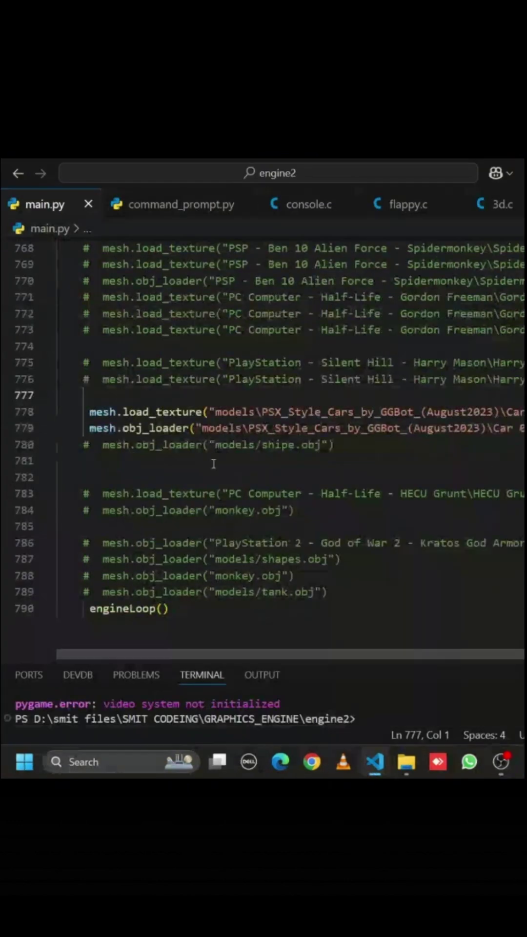
Comment out model loader line 779 and uncomment line 780 to swap models.
click(222, 428)
key(ctrl+slash)
key(Down)
key(ctrl+slash)
Run main.py with Run Code to render the humanoid figure in Pygame.
right_click(220, 447)
click(262, 200)
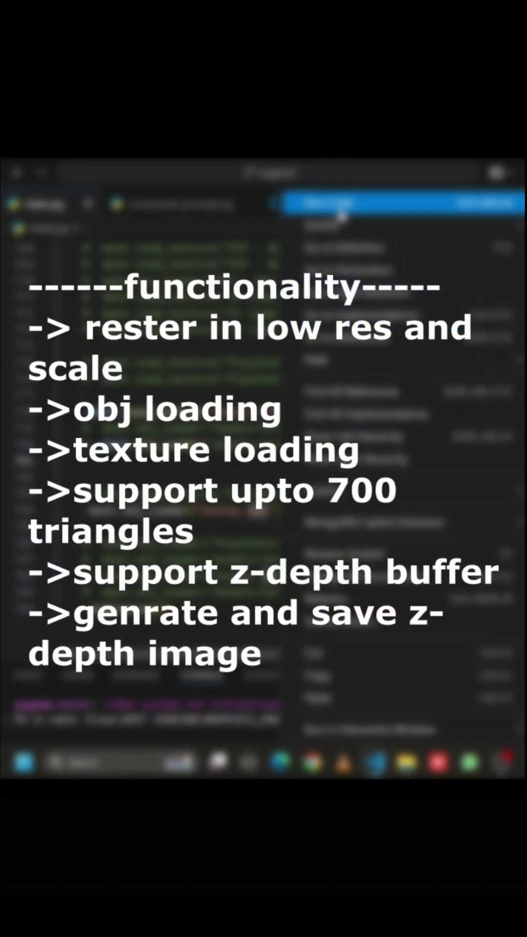
click(340, 205)
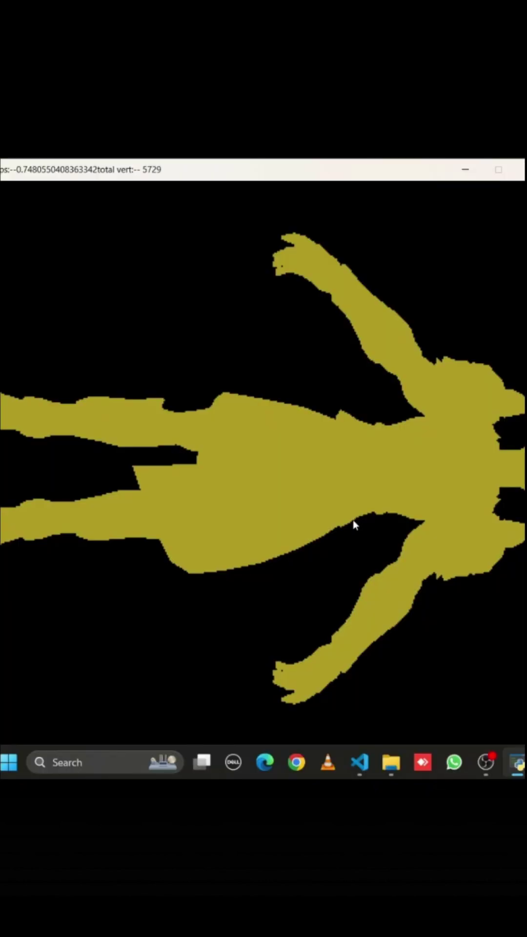
Move the rendered figure left with two Left arrow presses.
key(Left)
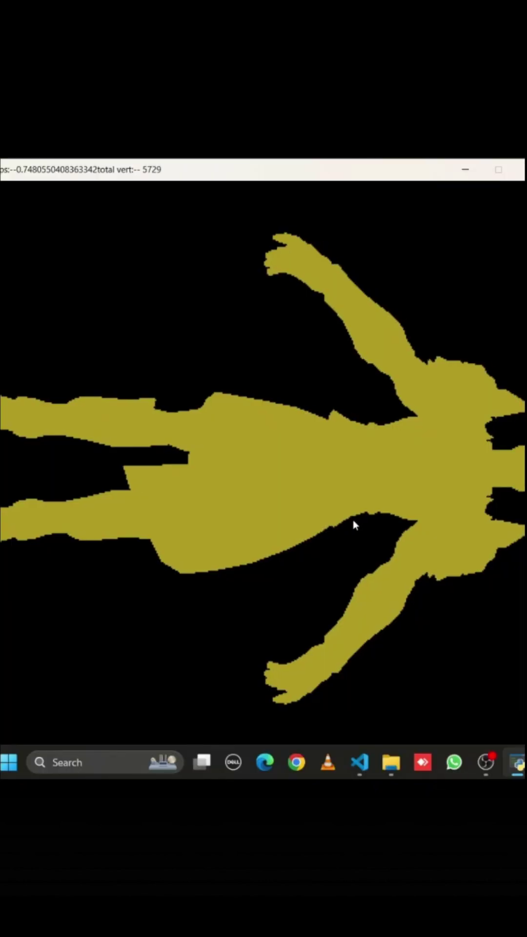
key(Left)
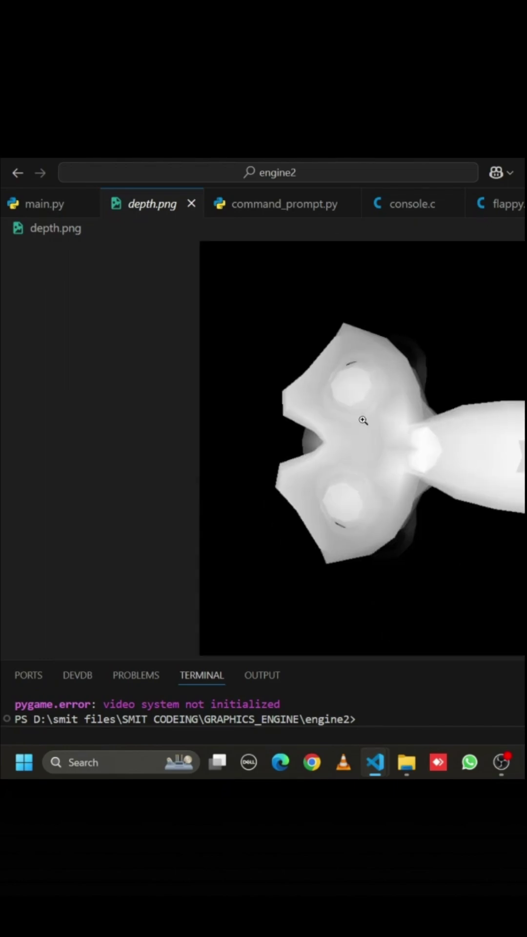
Zoom into depth.png once and dismiss the Copy context menu.
click(363, 420)
right_click(354, 420)
click(392, 436)
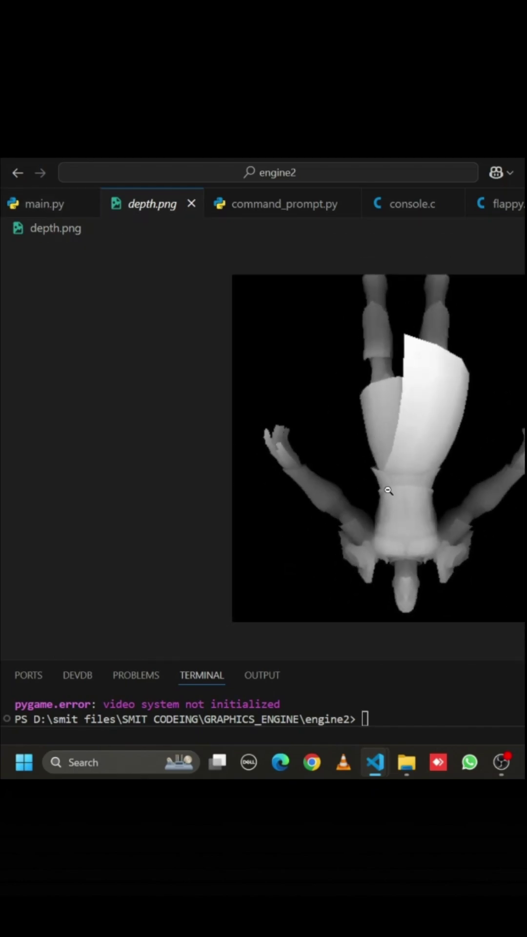
Zoom further into depth.png around the figure's head and hips.
click(419, 610)
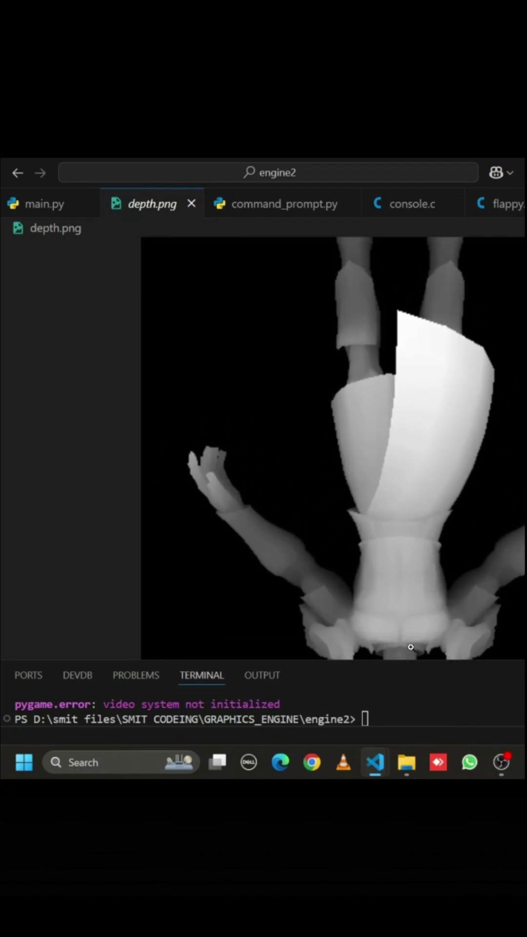
click(409, 631)
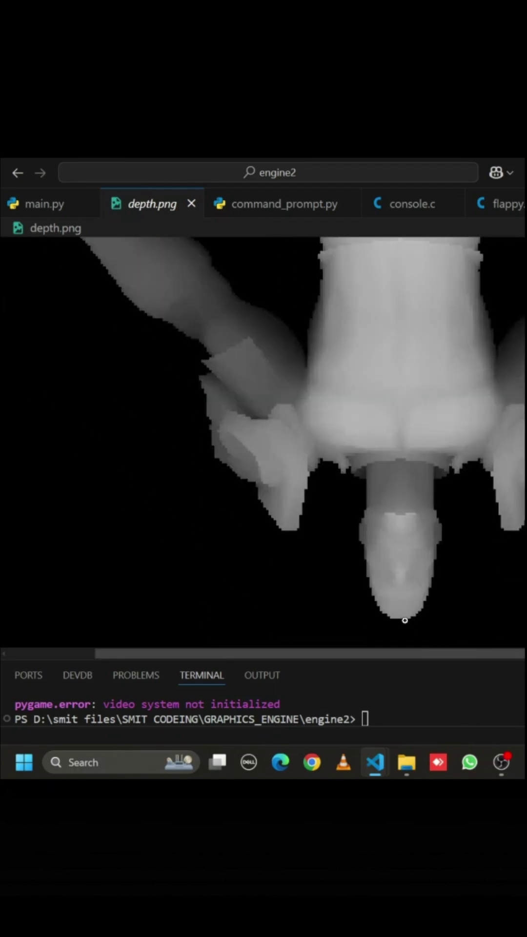